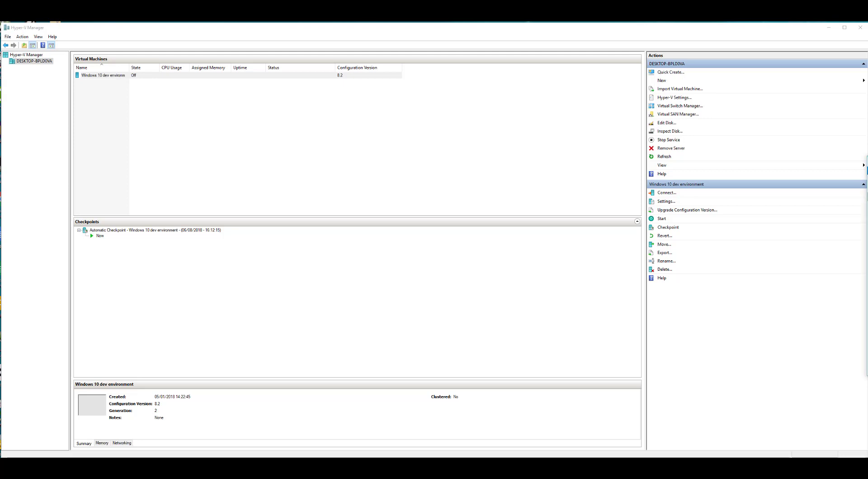
Step: Drag the File Explorer window with the fusionhub download folder over Hyper-V Manager
{"action": "left_click_drag", "start_coordinate": [867, 162], "coordinate": [421, 86]}
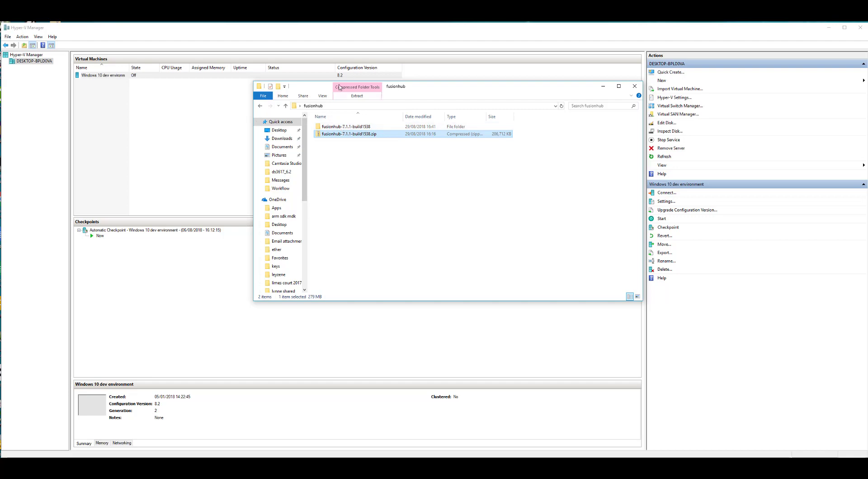
Step: Browse into fusionhub-7.1.1-build1538\FusionHub to find the OVF, VHD and VMDK folders, then move Explorer aside
{"action": "double_click", "coordinate": [340, 127]}
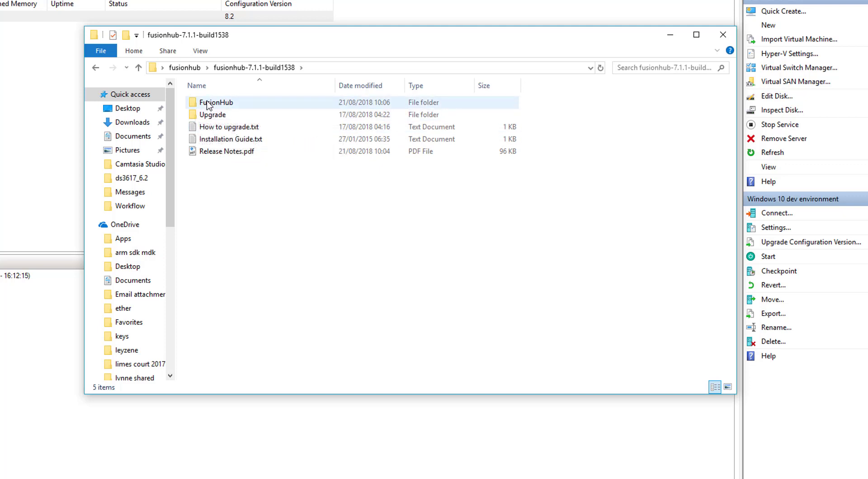
{"action": "double_click", "coordinate": [209, 103]}
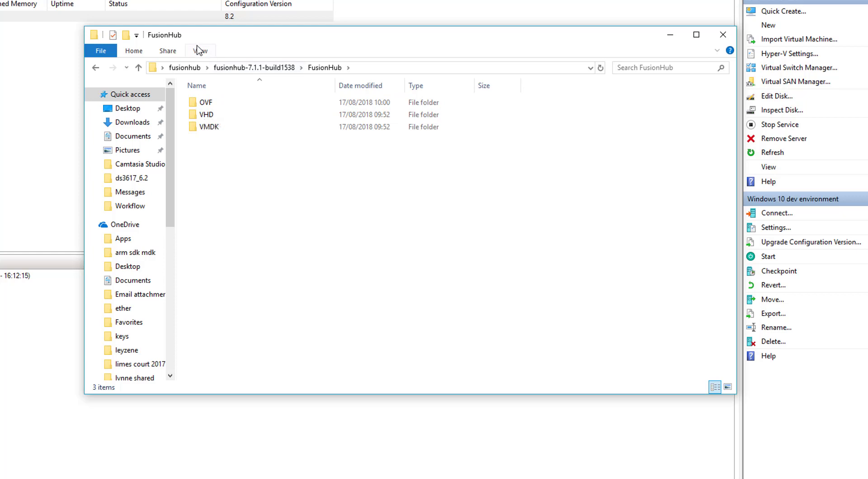
{"action": "left_click_drag", "start_coordinate": [178, 35], "coordinate": [867, 36]}
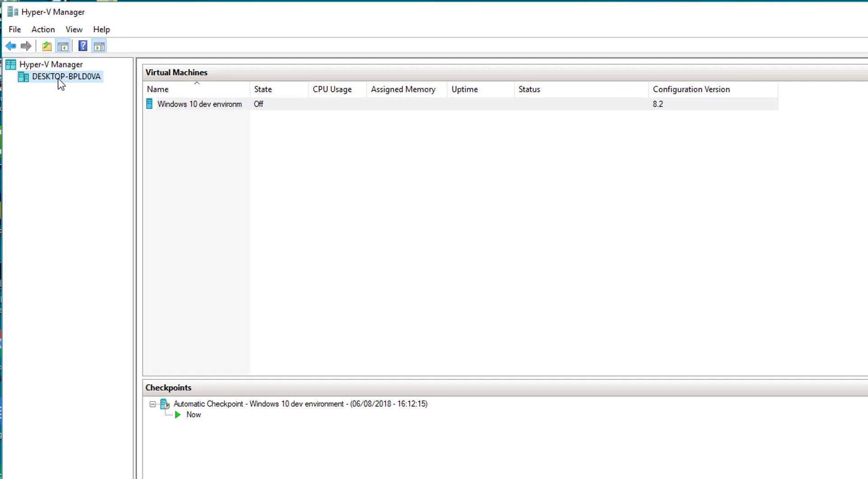
Step: Start a new virtual machine on the host and name it fusionhub
{"action": "right_click", "coordinate": [57, 78]}
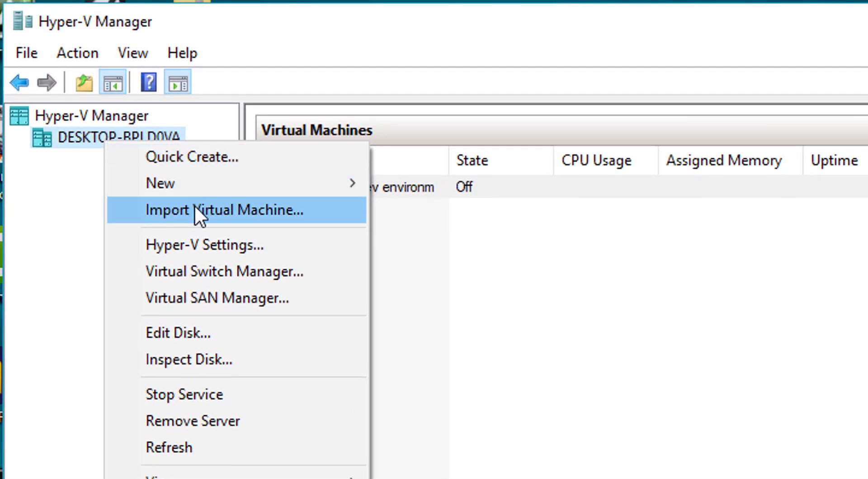
{"action": "mouse_move", "coordinate": [215, 181]}
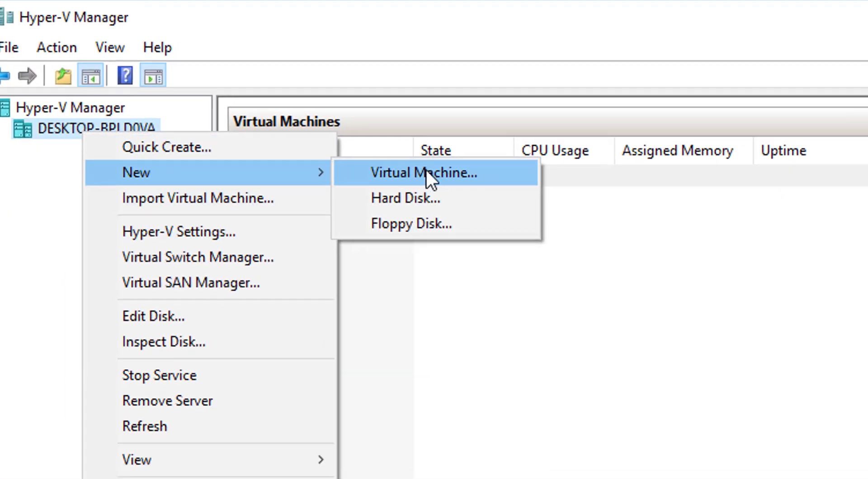
{"action": "left_click", "coordinate": [426, 169]}
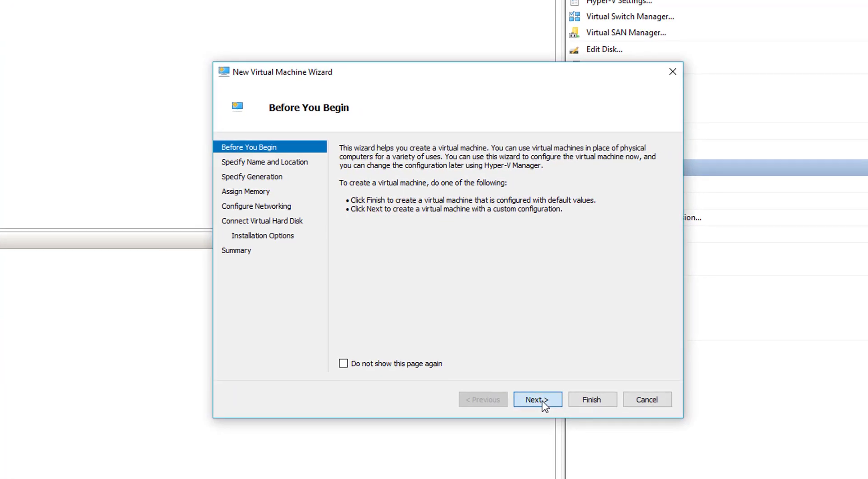
{"action": "left_click", "coordinate": [538, 399]}
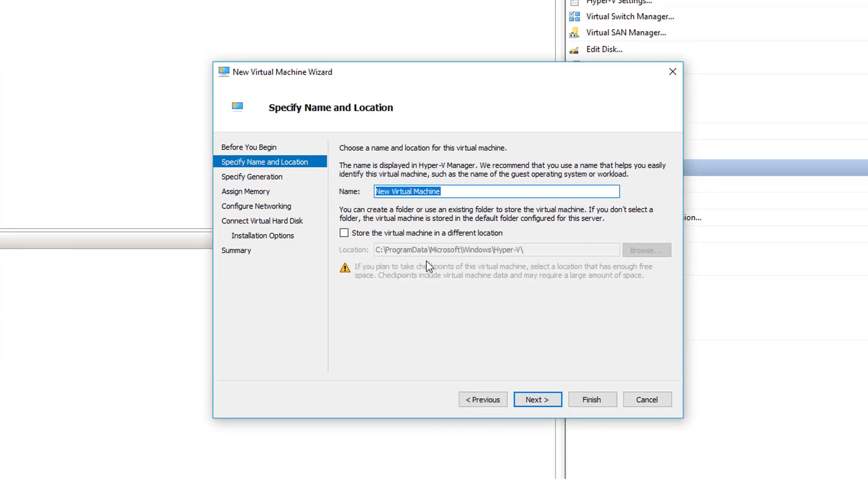
{"action": "type", "text": "fusion"}
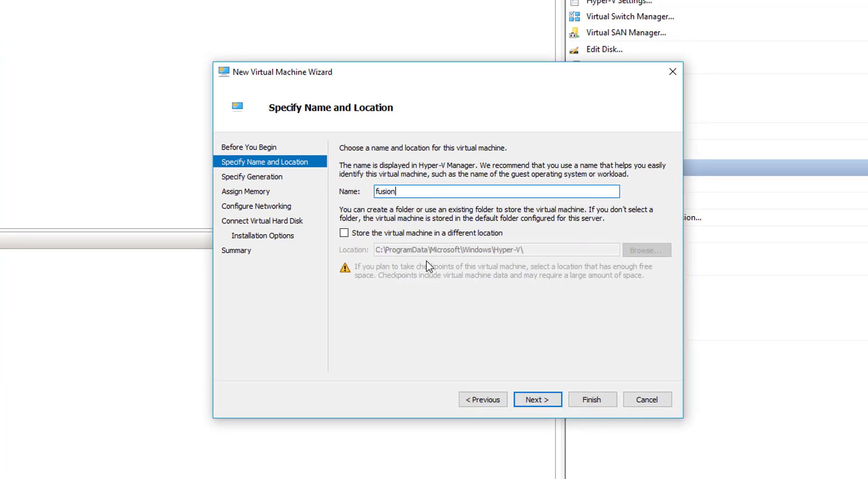
{"action": "type", "text": "host"}
{"action": "key", "text": "Return"}
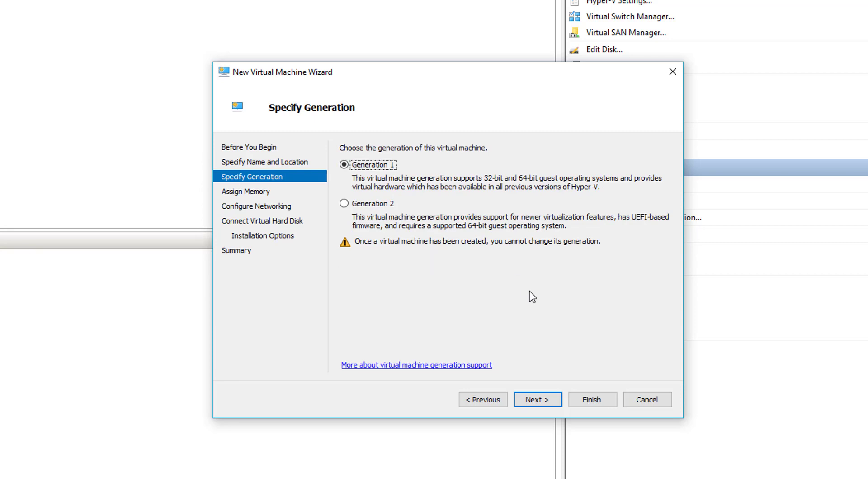
Step: Keep Generation 1 and 1024 MB memory, and connect the VM to Default Switch
{"action": "key", "text": "Return"}
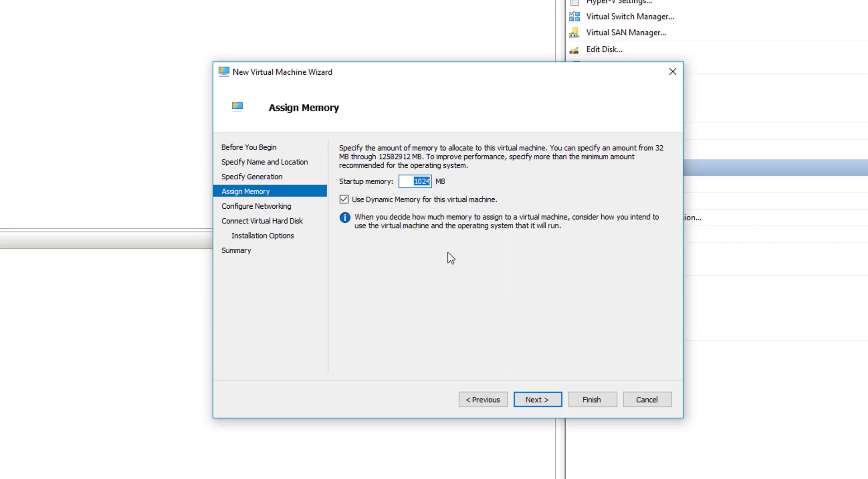
{"action": "left_click", "coordinate": [537, 398]}
{"action": "left_click", "coordinate": [450, 174]}
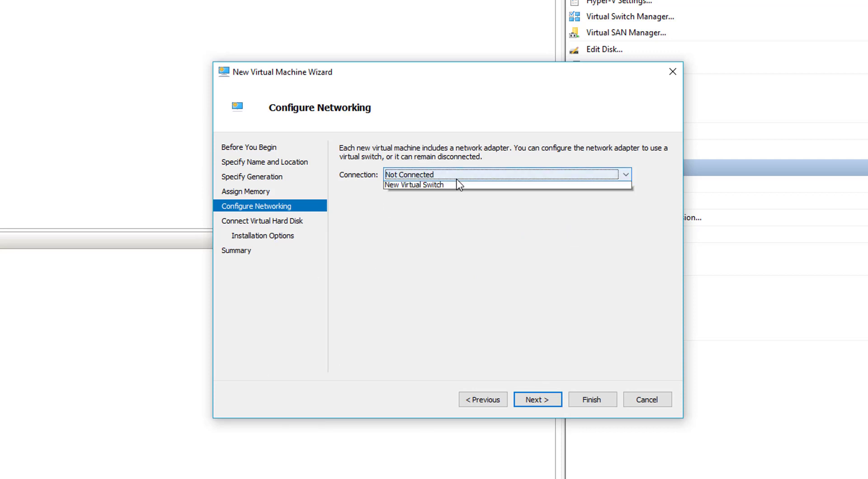
{"action": "left_click", "coordinate": [405, 195]}
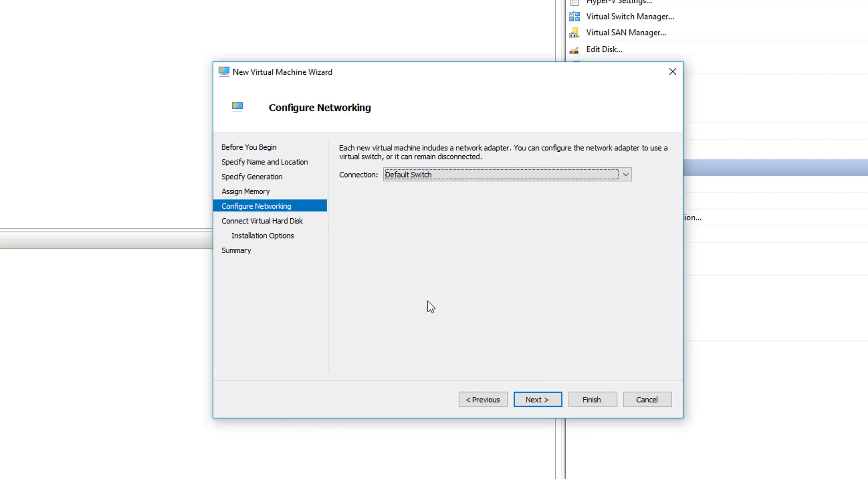
{"action": "left_click", "coordinate": [534, 399]}
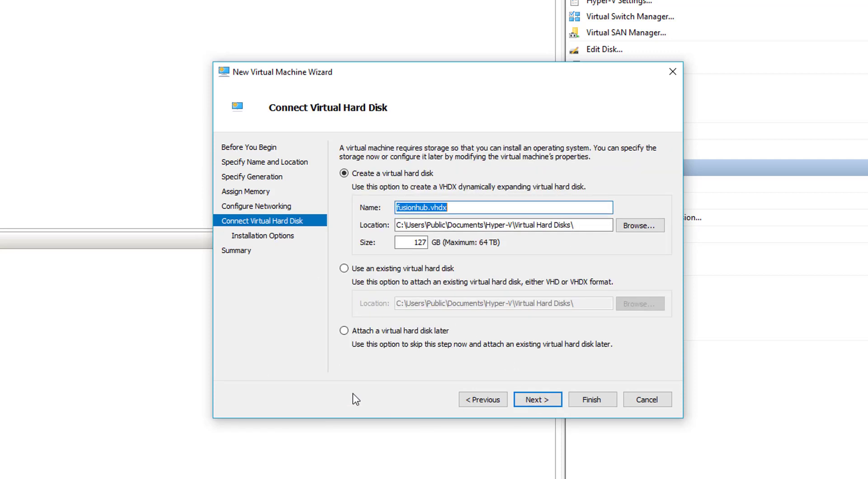
Step: Attach the existing FusionHub\VHD\fusionhub.vhd disk and finish creating the fusionhub VM
{"action": "left_click", "coordinate": [345, 267]}
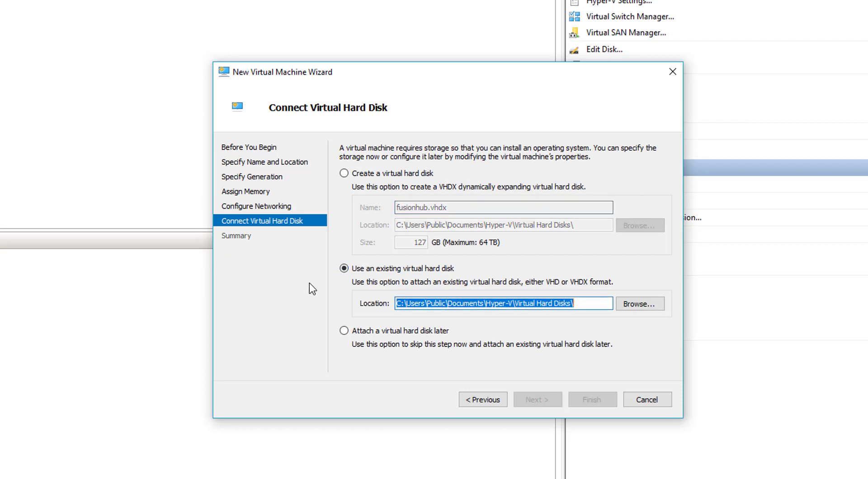
{"action": "left_click", "coordinate": [640, 304]}
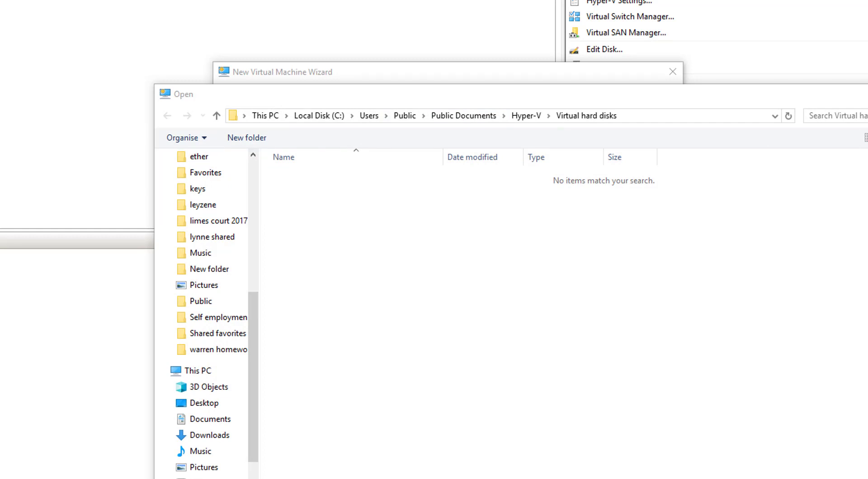
{"action": "left_click", "coordinate": [646, 114]}
{"action": "type", "text": "C:\\Users\\gump1\\Desktop\\fusionhub\\fusionhub-7.1.1-build1538\\FusionHub"}
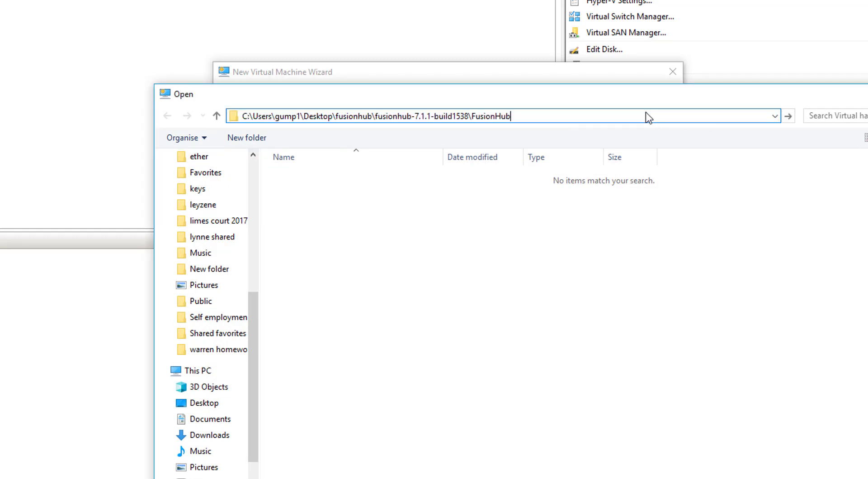
{"action": "key", "text": "Return"}
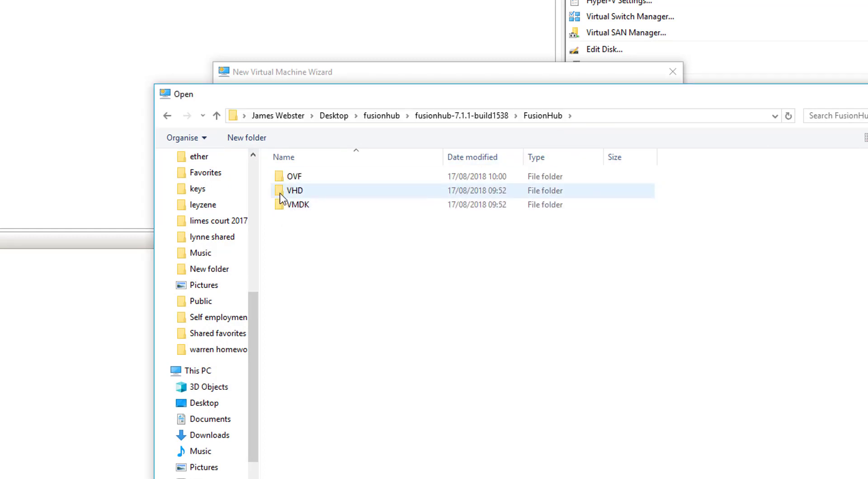
{"action": "double_click", "coordinate": [280, 193]}
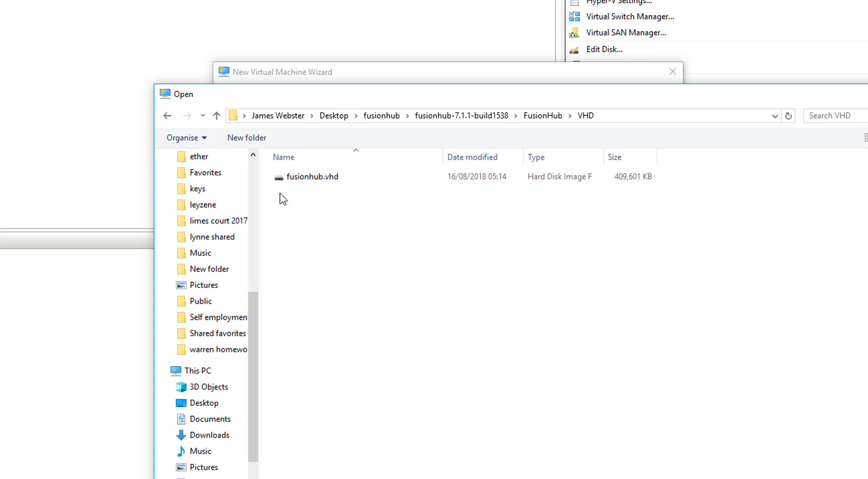
{"action": "left_click", "coordinate": [319, 176]}
{"action": "double_click", "coordinate": [319, 176]}
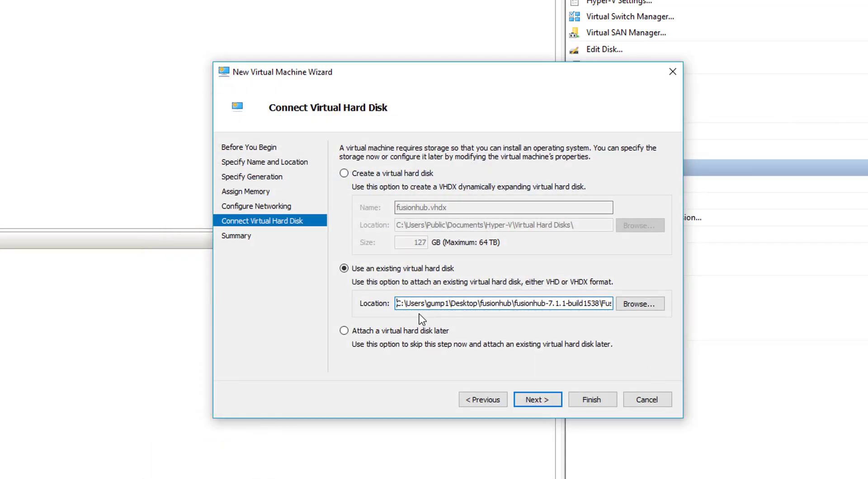
{"action": "left_click", "coordinate": [536, 400]}
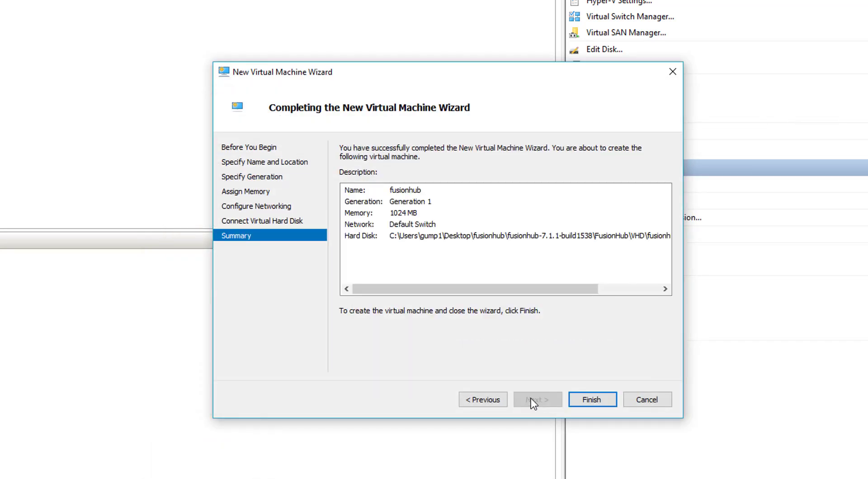
{"action": "left_click", "coordinate": [607, 397]}
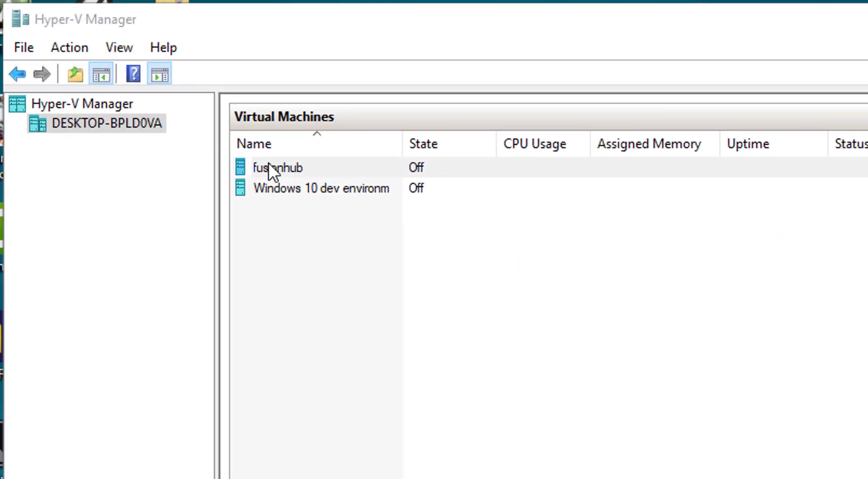
Step: Open a console connection to the fusionhub VM and power it on
{"action": "right_click", "coordinate": [273, 162]}
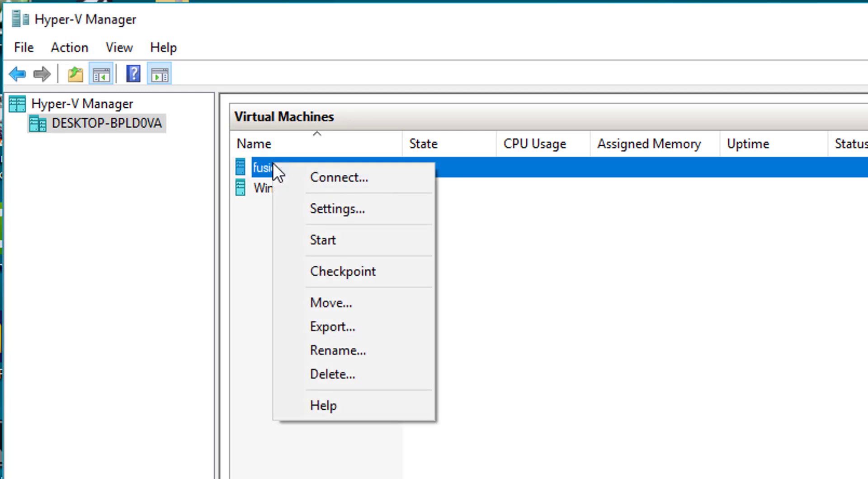
{"action": "left_click", "coordinate": [325, 175]}
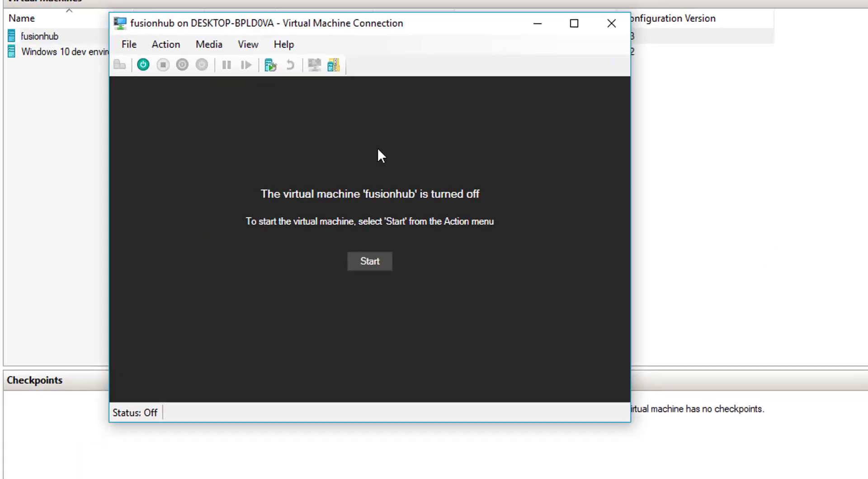
{"action": "left_click", "coordinate": [482, 287]}
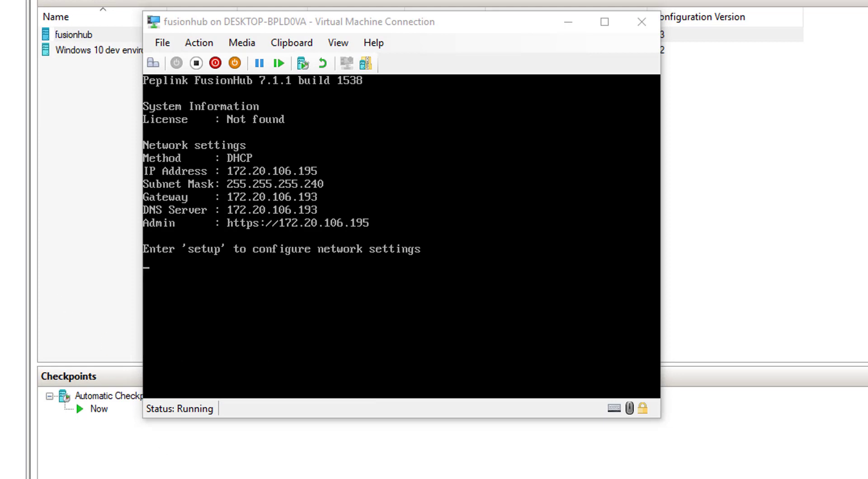
Step: Enter the FusionHub console setup and log in with the admin credentials
{"action": "left_click", "coordinate": [402, 236]}
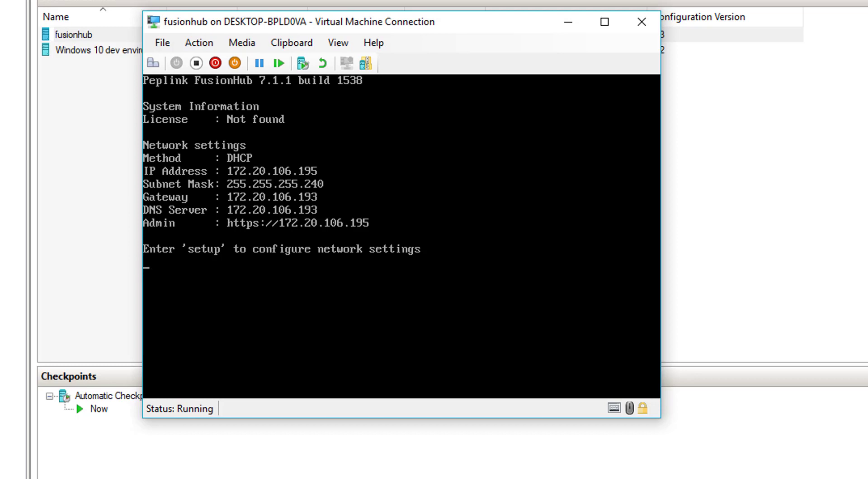
{"action": "type", "text": "setup"}
{"action": "key", "text": "Return"}
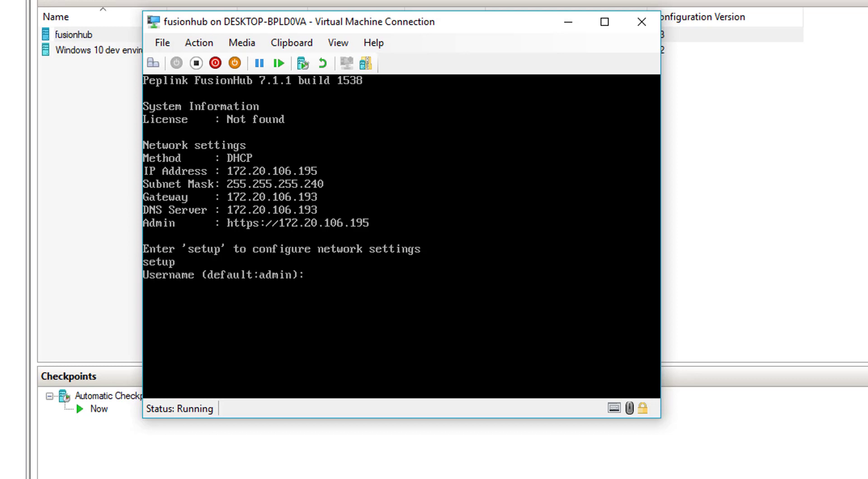
{"action": "type", "text": "admin"}
{"action": "key", "text": "Return"}
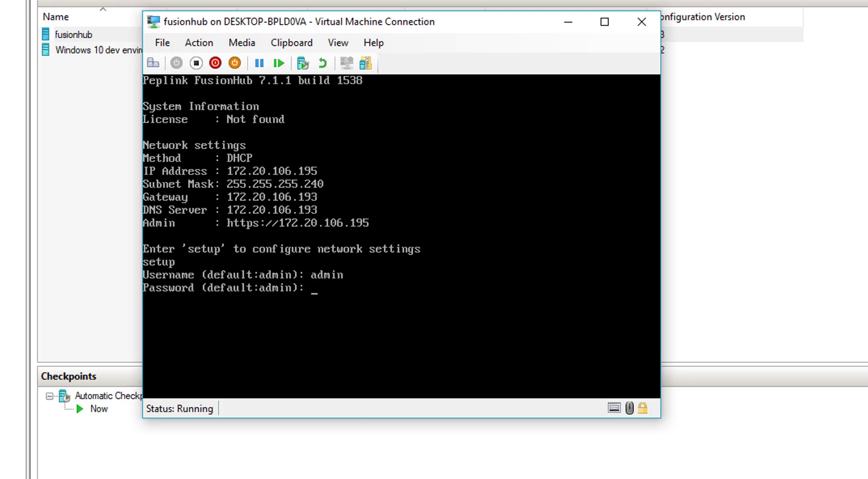
{"action": "key", "text": "Return"}
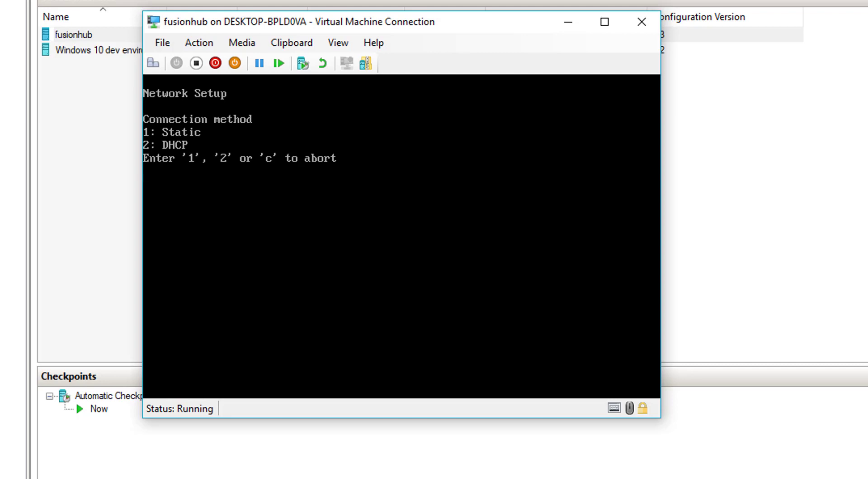
Step: Choose DHCP (2) and automatic DNS (1), then save and apply with y
{"action": "type", "text": "2"}
{"action": "key", "text": "Return"}
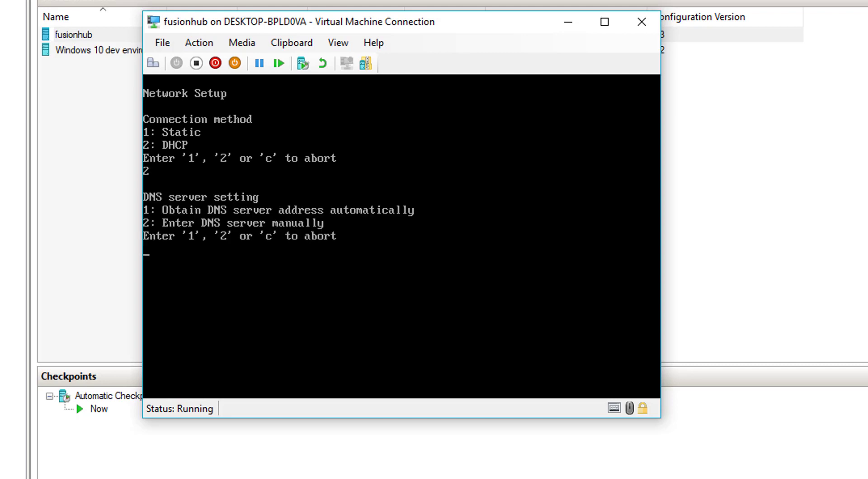
{"action": "type", "text": "1"}
{"action": "key", "text": "Return"}
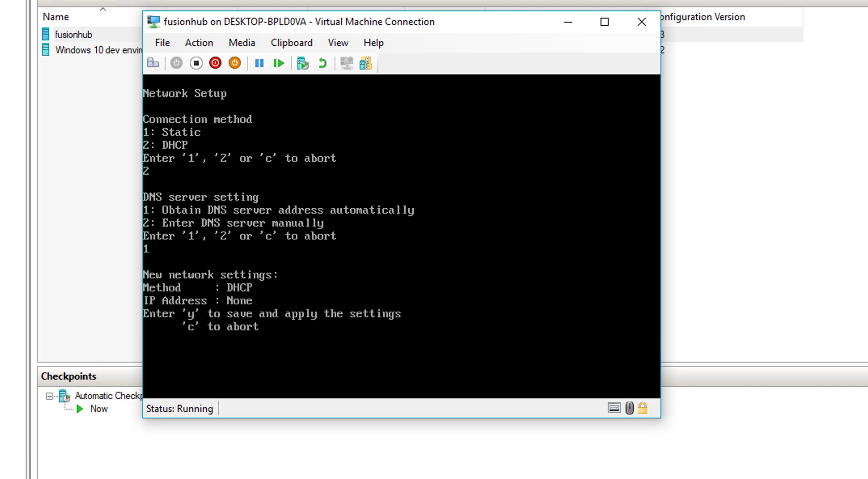
{"action": "type", "text": "y"}
{"action": "key", "text": "Return"}
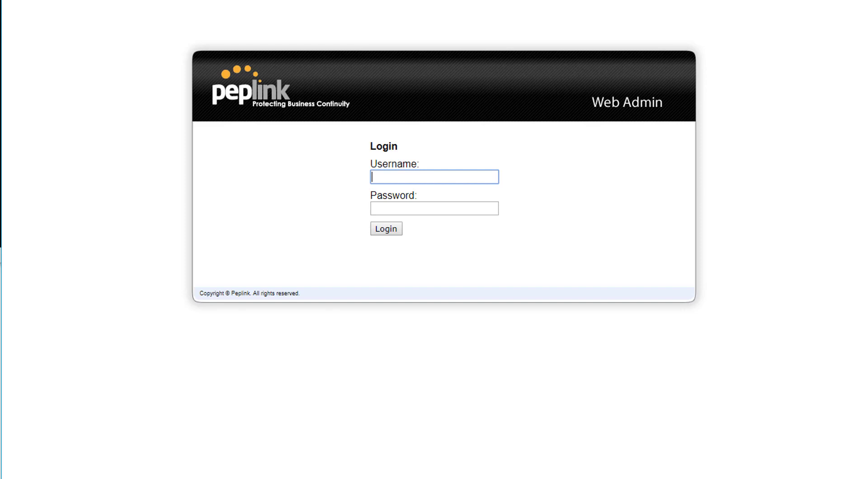
Step: Log in to Peplink Web Admin with the admin username and password
{"action": "type", "text": "admin"}
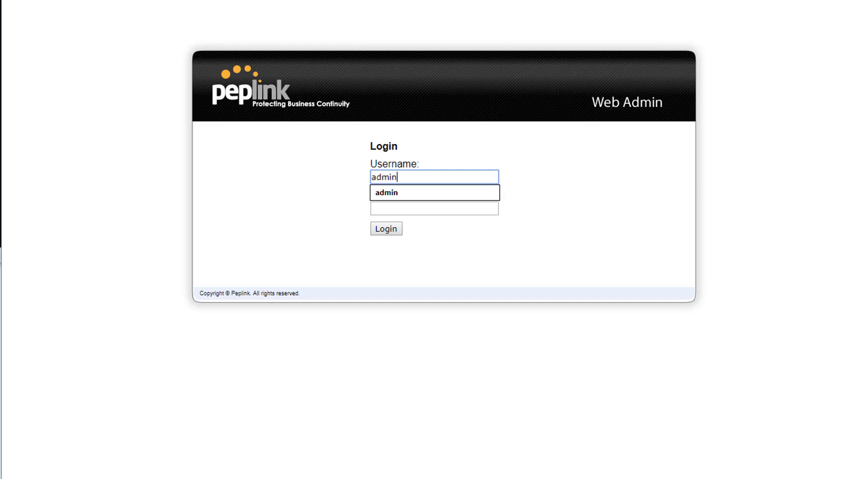
{"action": "key", "text": "Tab"}
{"action": "type", "text": "admin"}
{"action": "key", "text": "Return"}
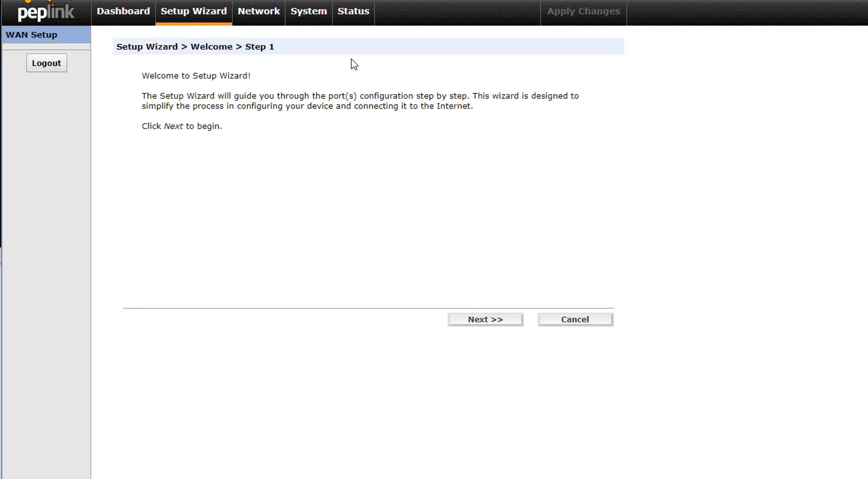
Step: Run the setup wizard keeping DHCP and set the Local ID to 'fusion'
{"action": "left_click", "coordinate": [487, 319]}
{"action": "left_click", "coordinate": [486, 319]}
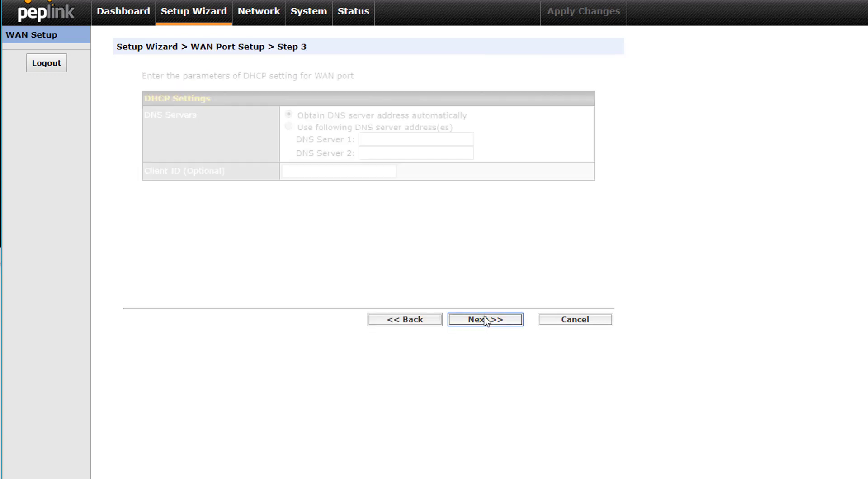
{"action": "left_click", "coordinate": [486, 319]}
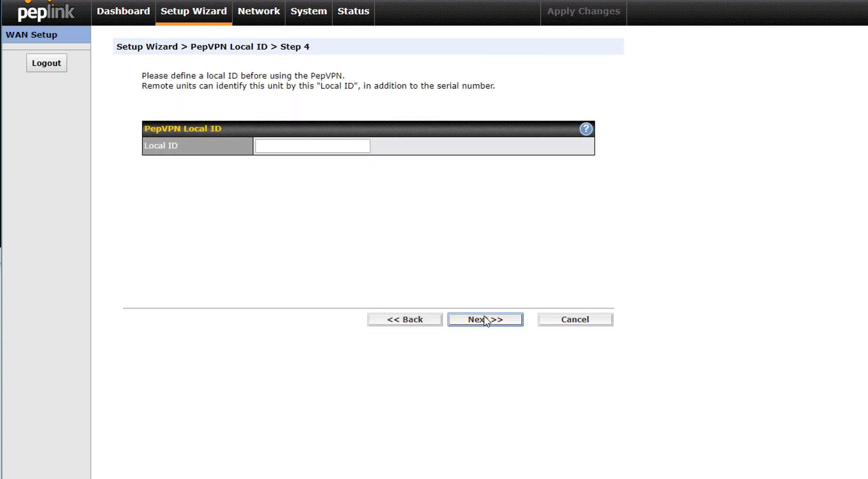
{"action": "left_click", "coordinate": [266, 149]}
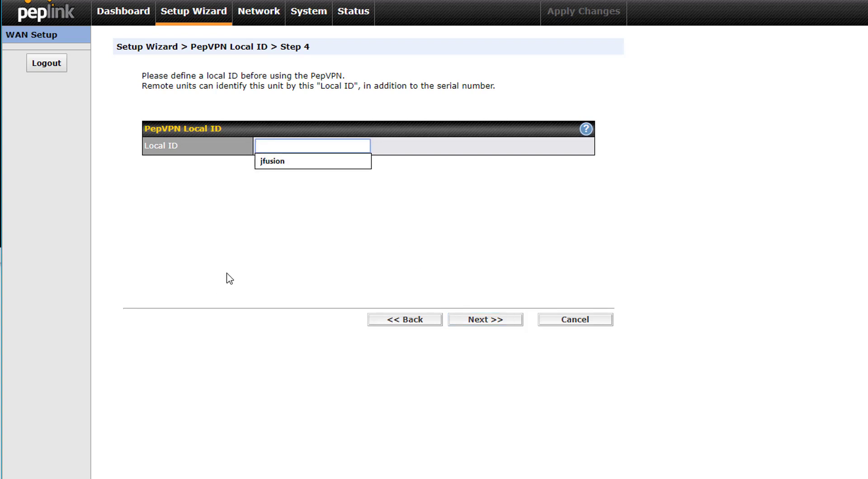
{"action": "type", "text": "fusion"}
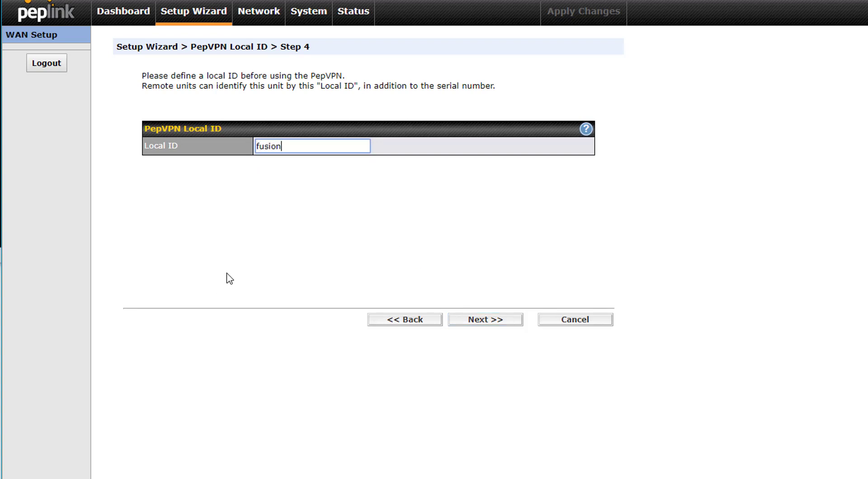
{"action": "left_click", "coordinate": [485, 319]}
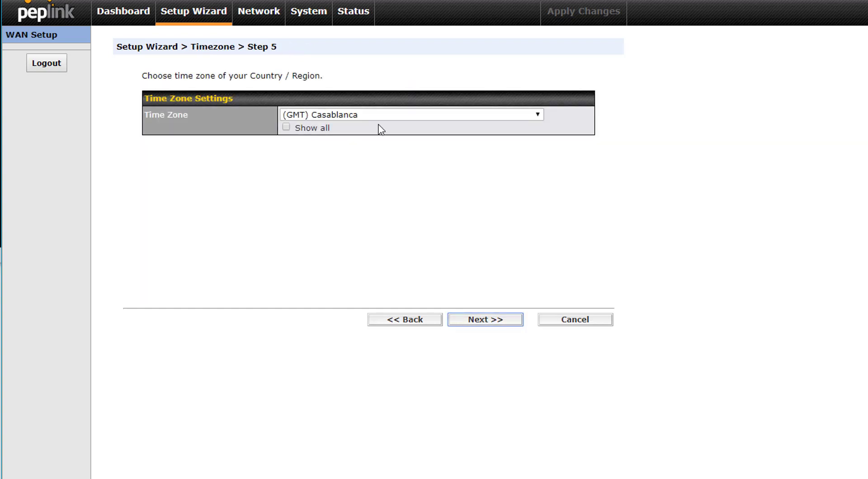
Step: Select GMT Greenwich Mean Time, save and apply settings, and focus the License Key field
{"action": "left_click", "coordinate": [359, 117]}
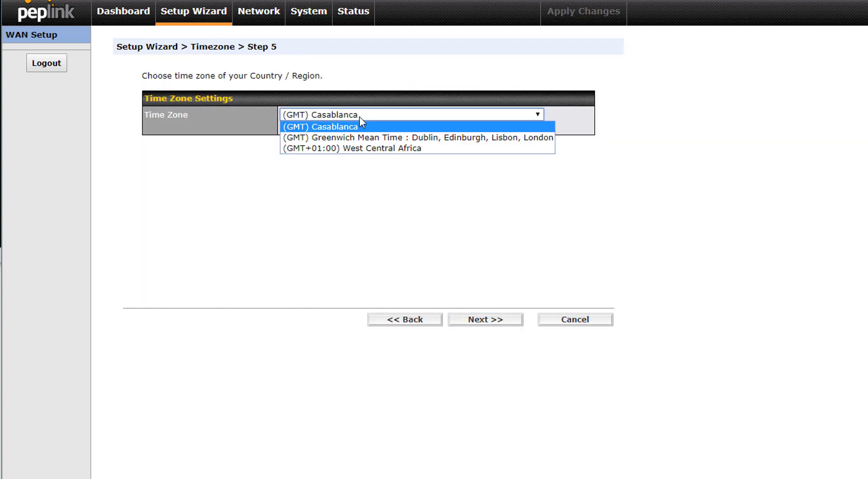
{"action": "left_click", "coordinate": [394, 137]}
{"action": "left_click", "coordinate": [489, 320]}
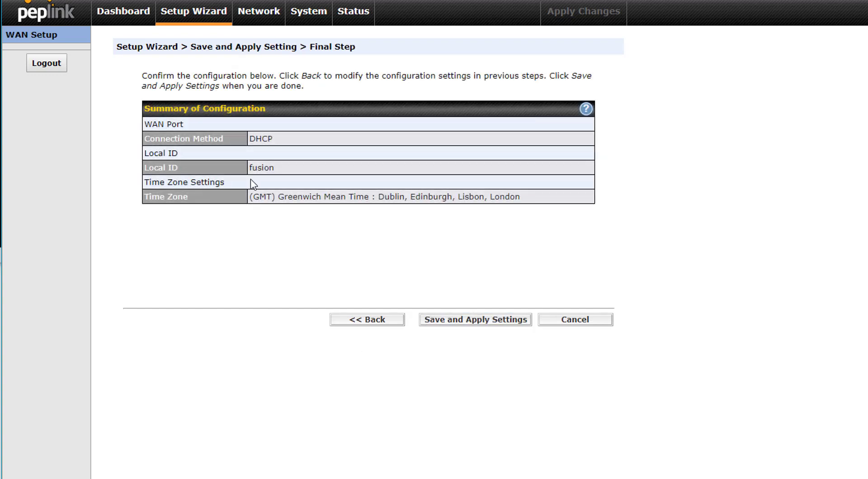
{"action": "left_click", "coordinate": [493, 319]}
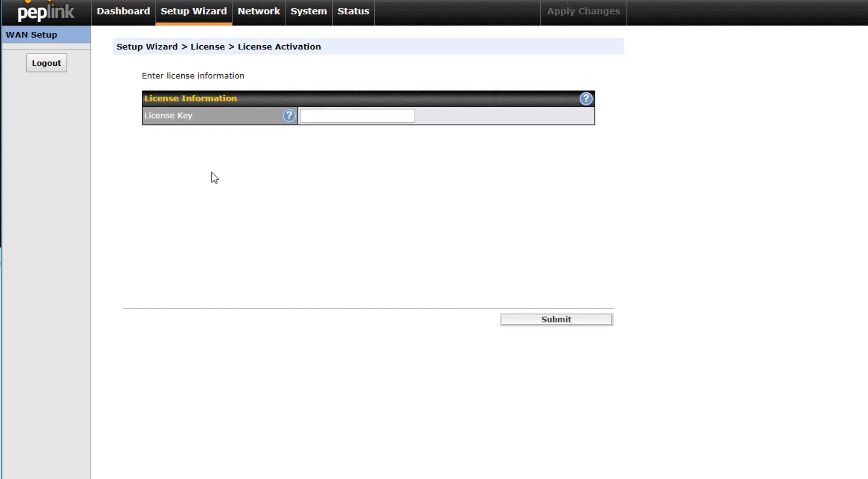
{"action": "left_click", "coordinate": [315, 118]}
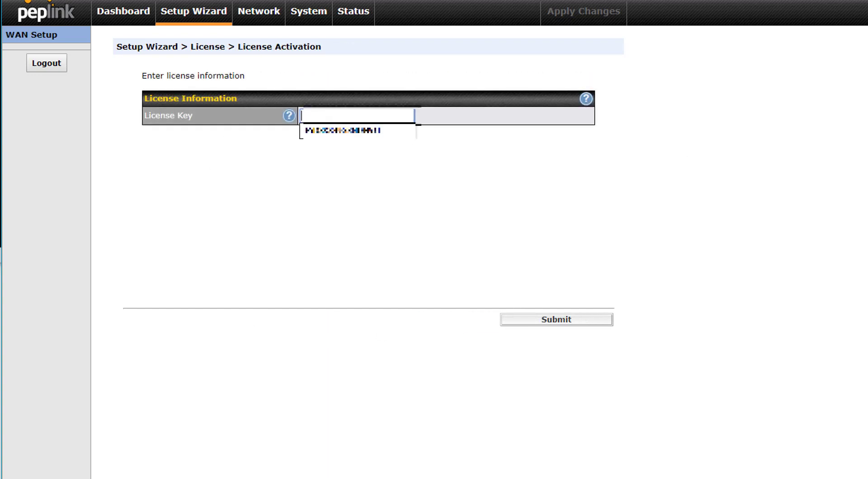
{"action": "left_click", "coordinate": [175, 144]}
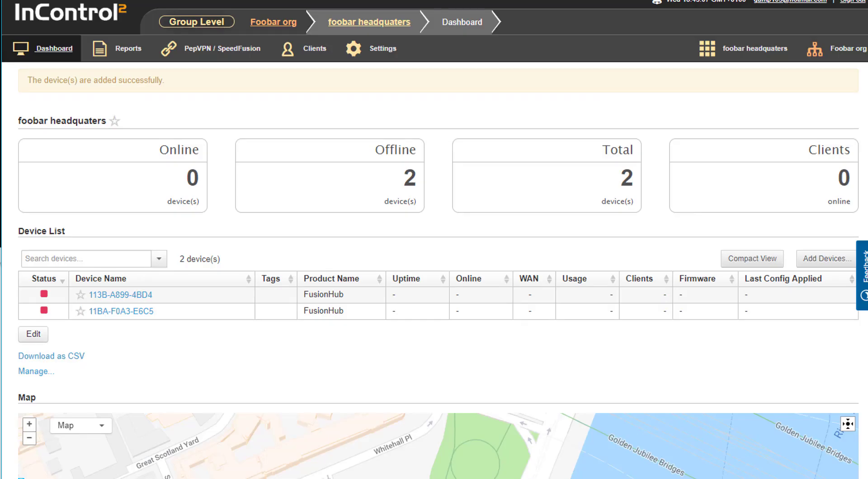
Step: Navigate InControl2 via the organization overview to the foobar headquaters group dashboard
{"action": "left_click", "coordinate": [212, 48]}
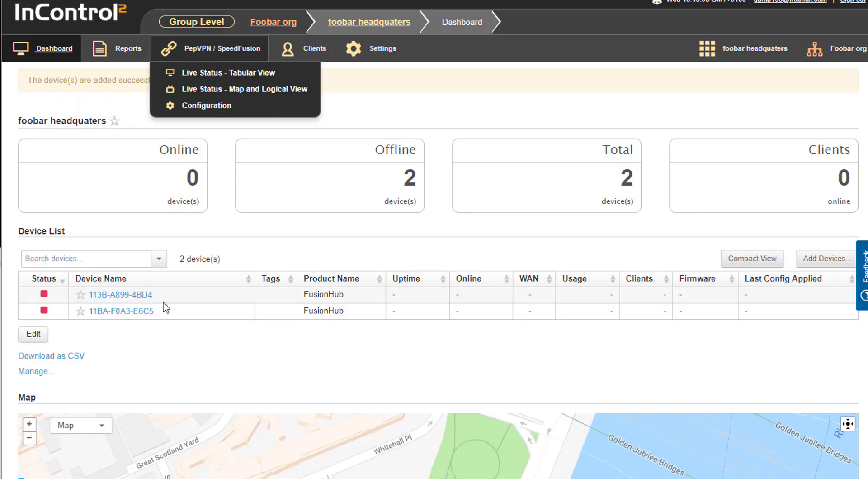
{"action": "mouse_move", "coordinate": [837, 47]}
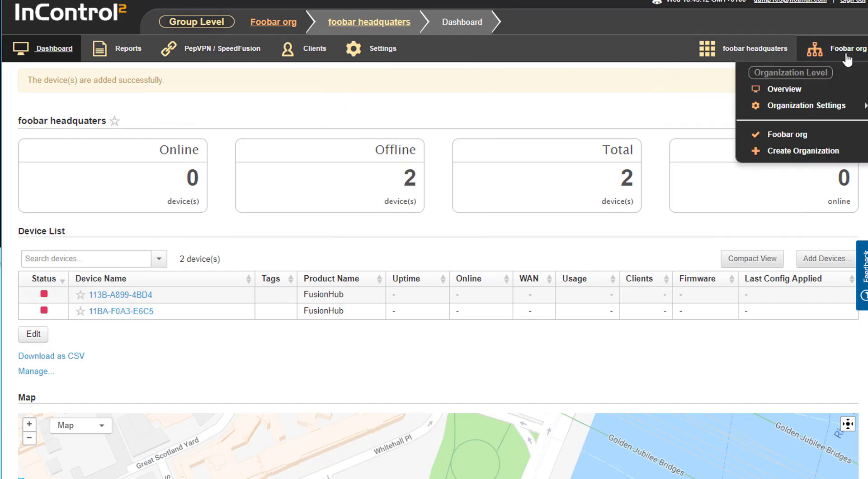
{"action": "left_click", "coordinate": [784, 88]}
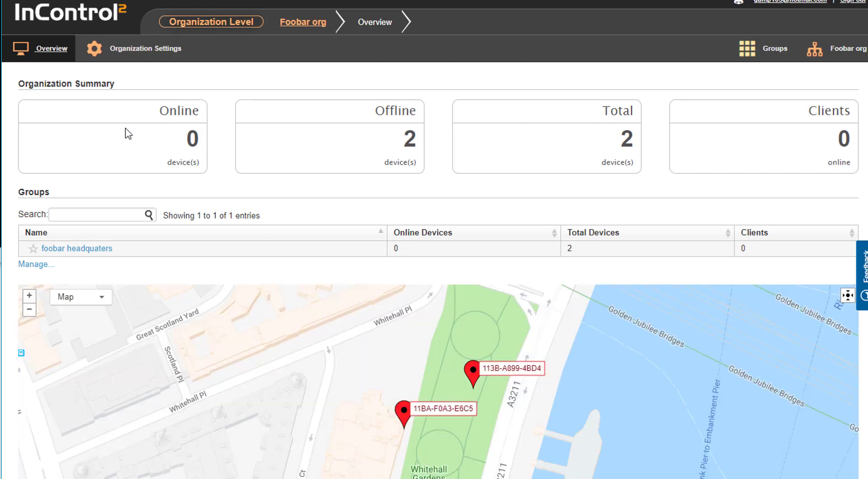
{"action": "left_click", "coordinate": [78, 248]}
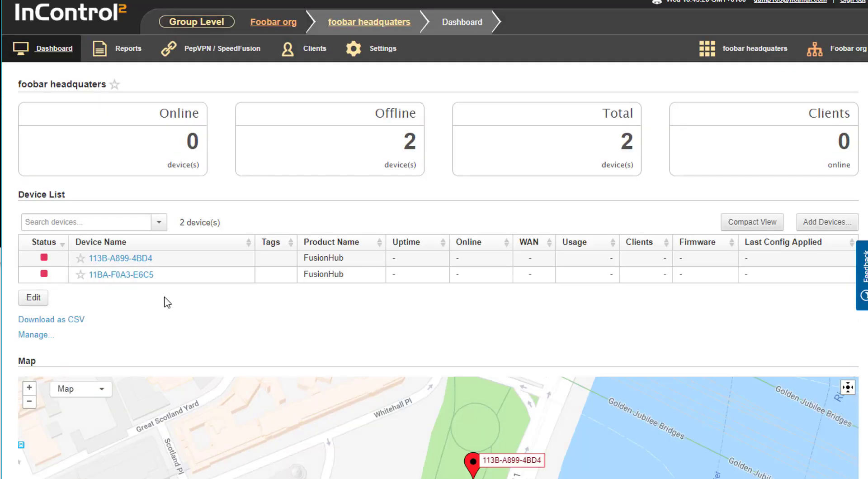
Step: Open the organization's Warranty & License page and select the first FusionHub license key
{"action": "left_click", "coordinate": [837, 50]}
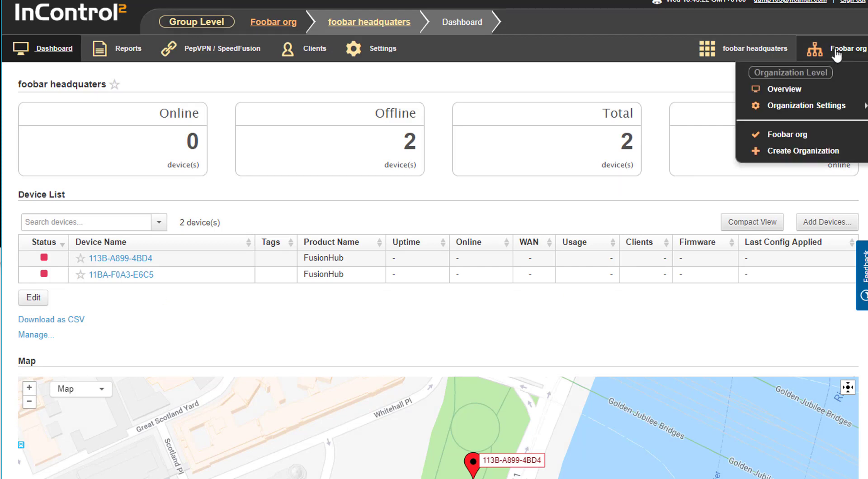
{"action": "left_click", "coordinate": [785, 88]}
{"action": "left_click", "coordinate": [836, 50]}
{"action": "mouse_move", "coordinate": [806, 106]}
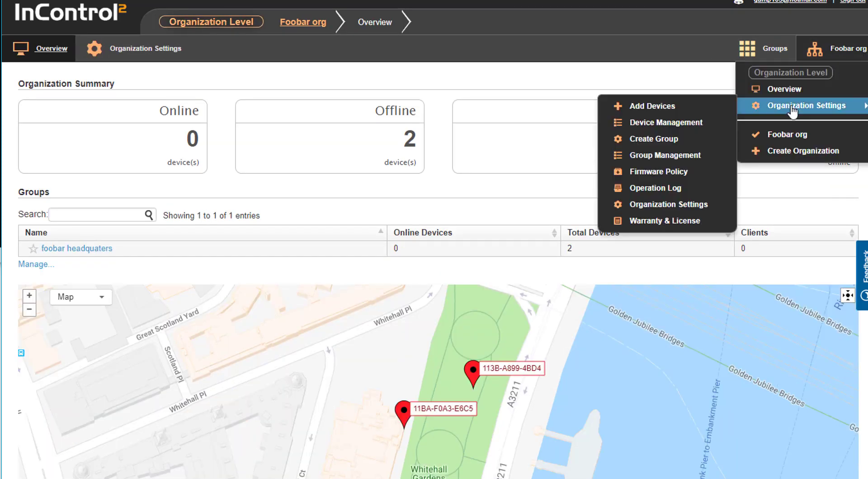
{"action": "left_click", "coordinate": [651, 221]}
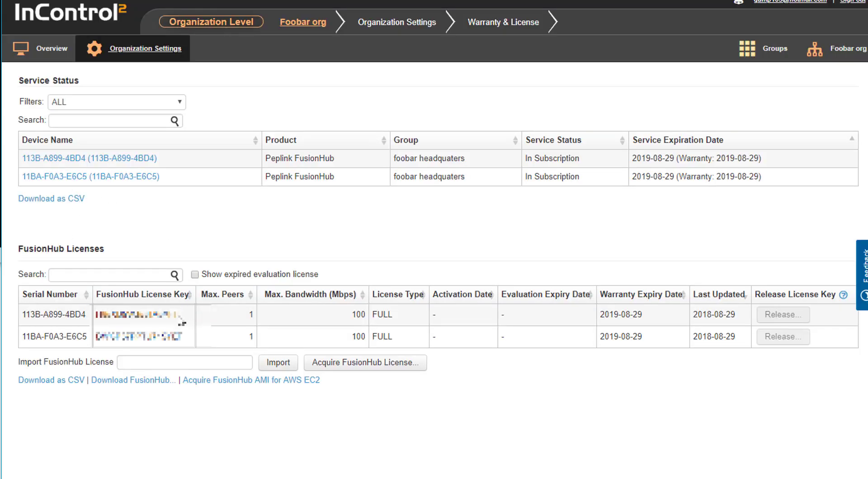
{"action": "left_click_drag", "start_coordinate": [181, 323], "coordinate": [97, 319]}
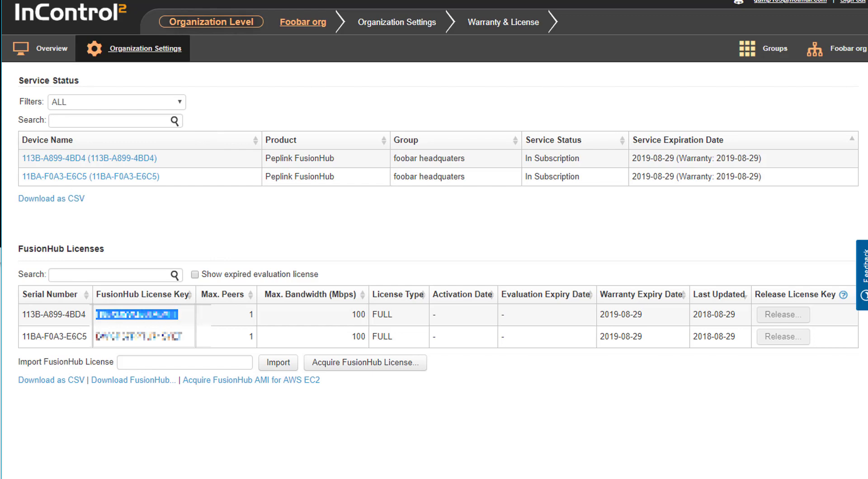
Step: Paste the copied FusionHub license key into Web Admin and submit it
{"action": "key", "text": "alt+Tab"}
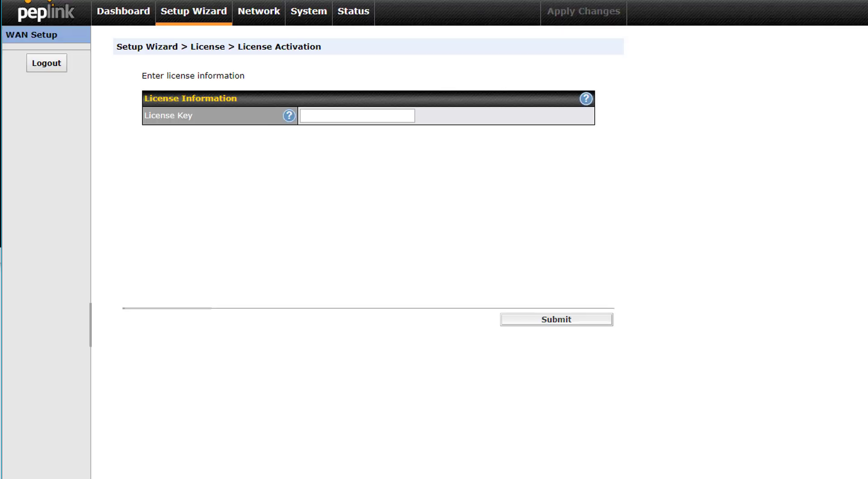
{"action": "left_click", "coordinate": [347, 118]}
{"action": "key", "text": "ctrl+v"}
{"action": "left_click", "coordinate": [567, 322]}
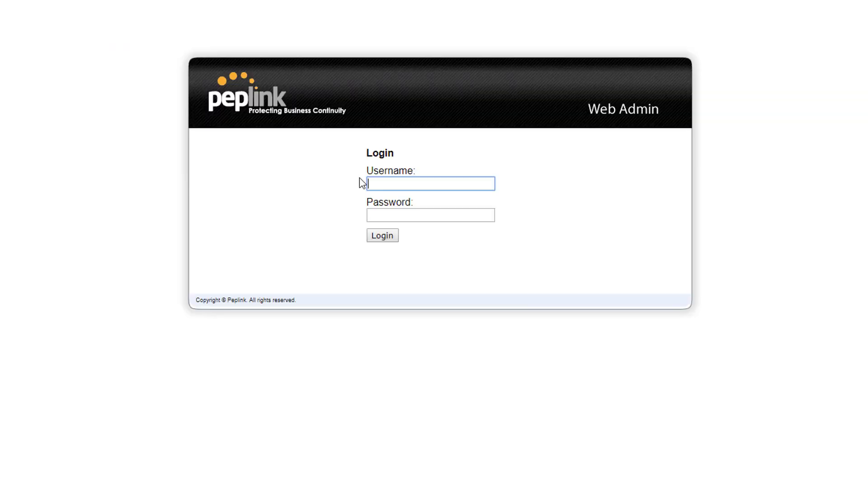
Step: Log back in to Web Admin with the admin credentials to view the dashboard
{"action": "type", "text": "admin"}
{"action": "key", "text": "Tab"}
{"action": "type", "text": "admin"}
{"action": "key", "text": "Return"}
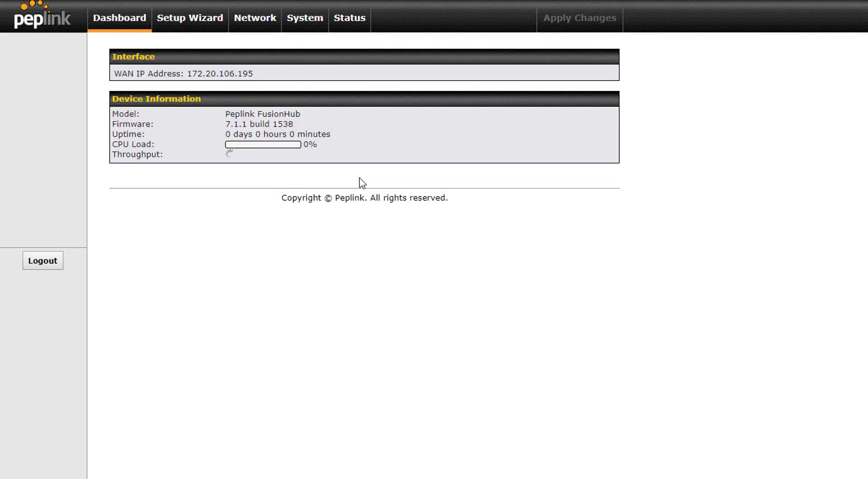